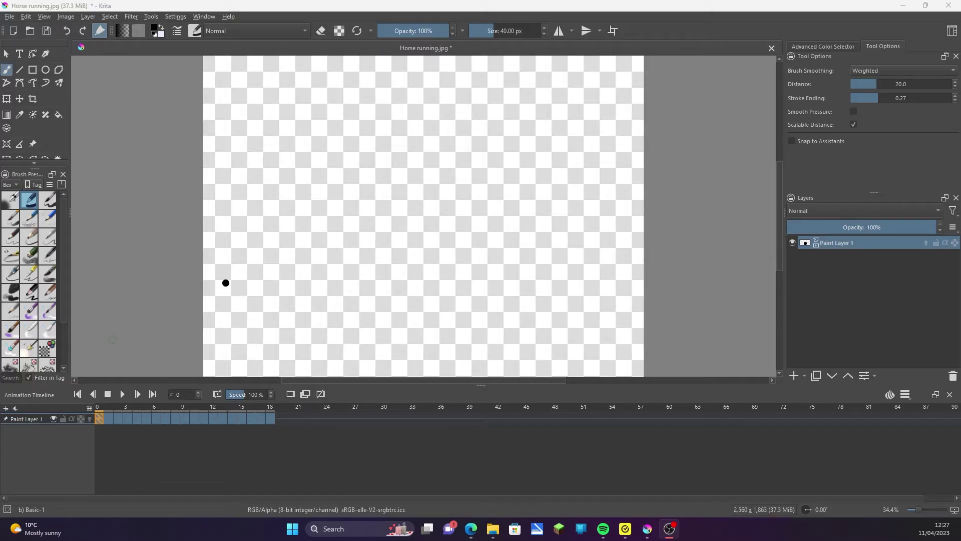
Step: Step the dot animation forward frame by frame, then play it and pause around frame 13
left_click(138, 394)
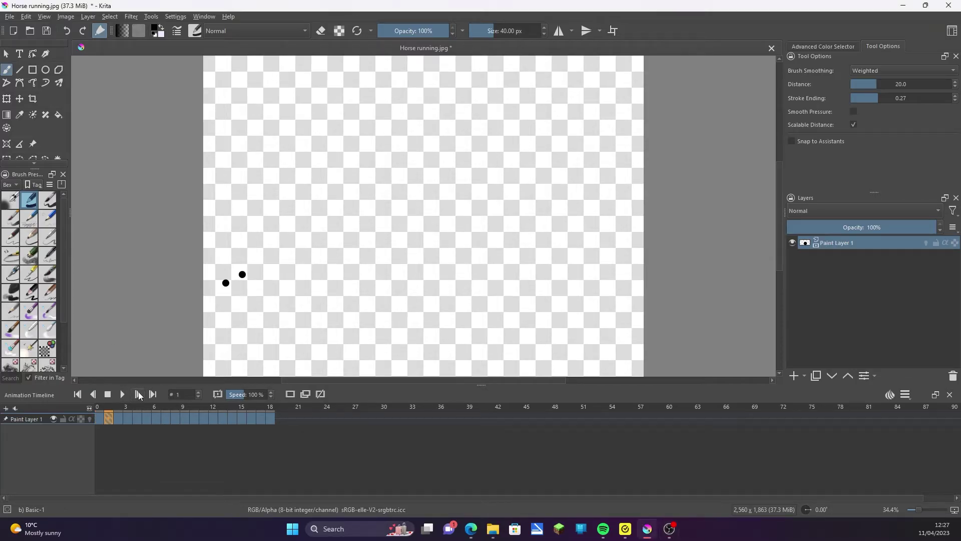
left_click(138, 394)
left_click(139, 395)
left_click(138, 395)
double_click(138, 395)
double_click(139, 394)
double_click(139, 395)
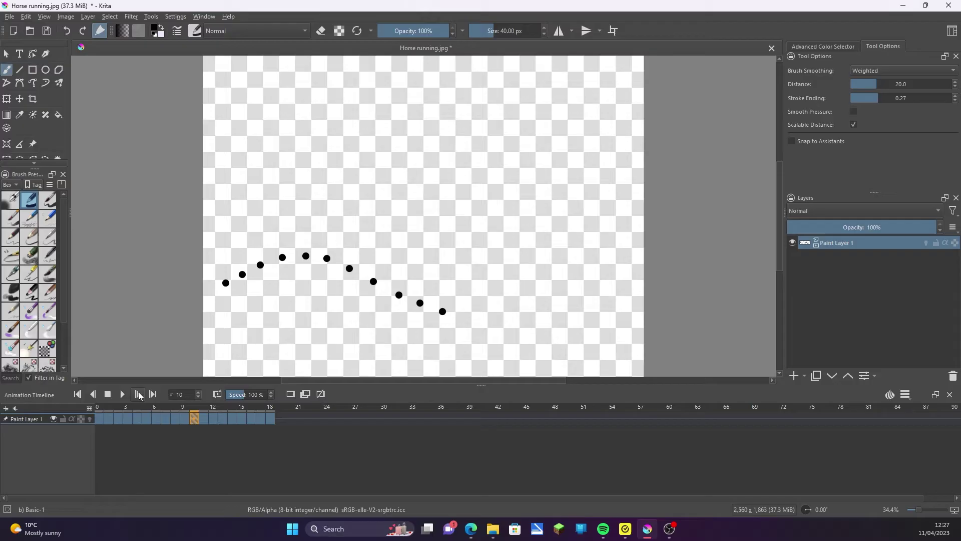
double_click(139, 395)
double_click(139, 395)
double_click(139, 395)
double_click(139, 395)
left_click(122, 395)
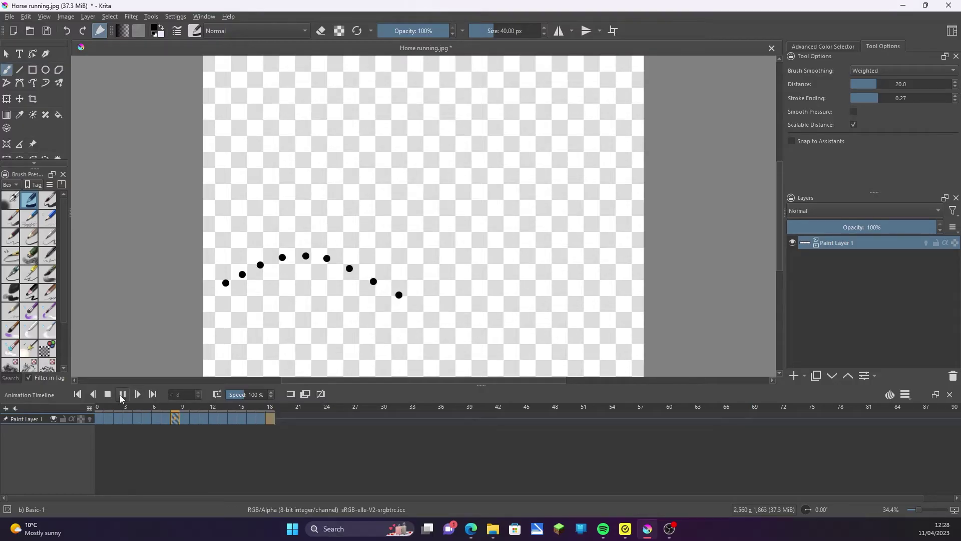
left_click(123, 394)
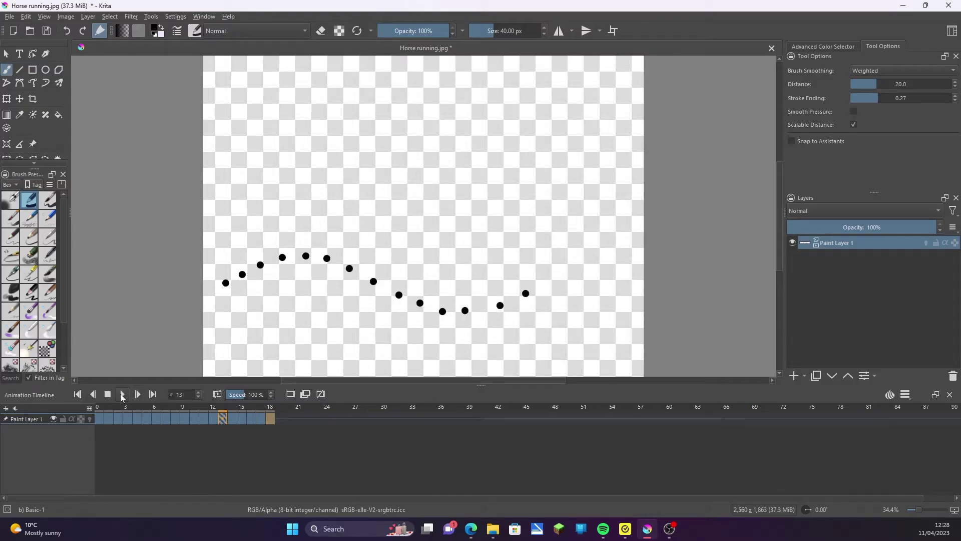
Step: In Render Animation, set MPEG-4 video output to Horse running.mp4 with FFmpeg at C:\ffmpeg\bin\ffmpeg.exe
left_click(9, 17)
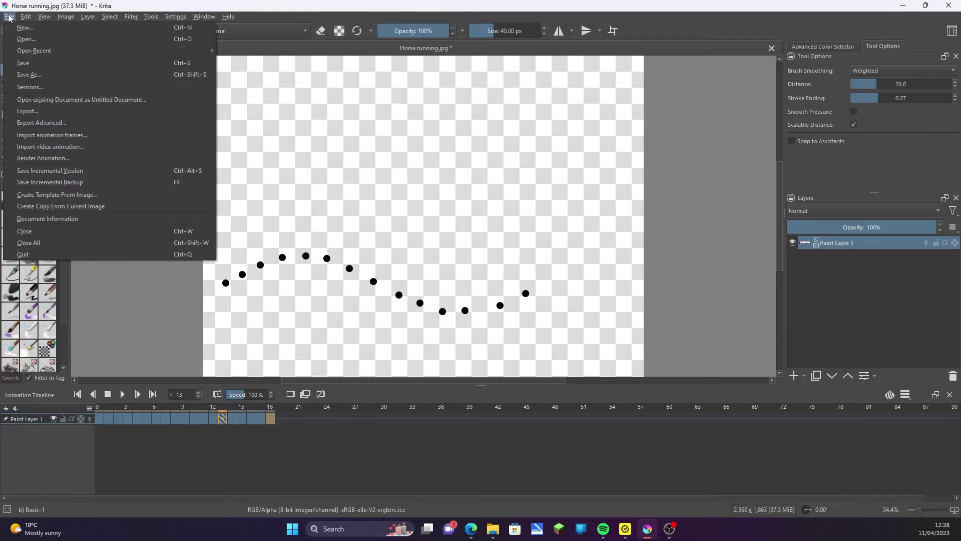
left_click(35, 159)
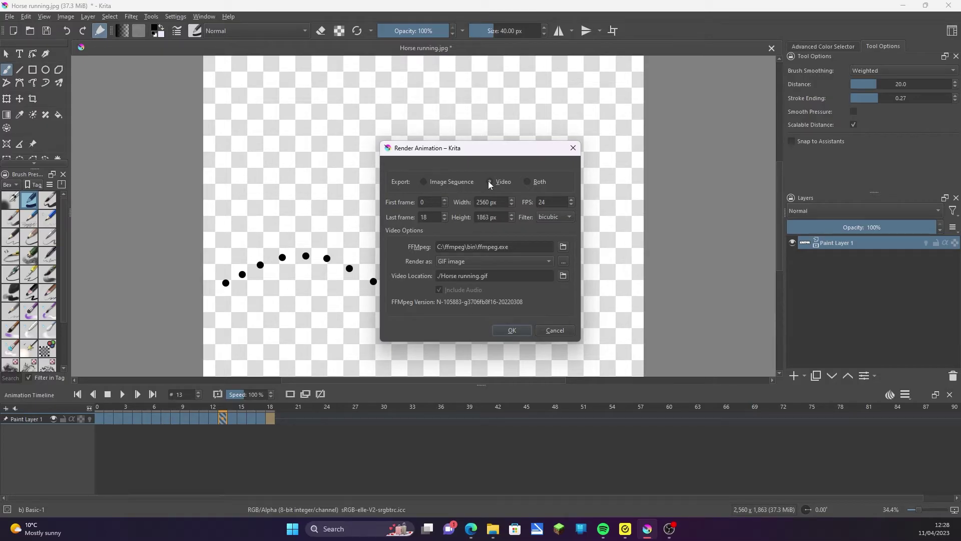
left_click(540, 262)
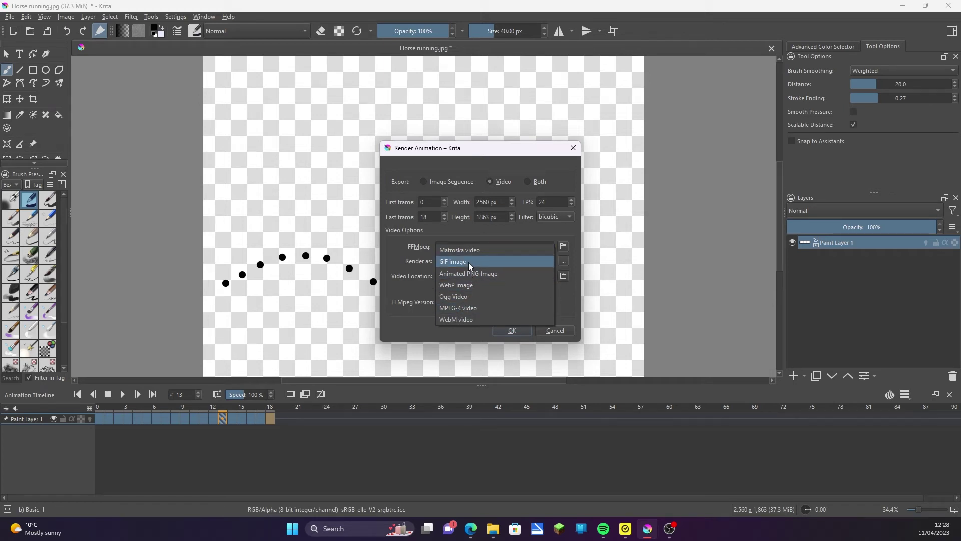
left_click(471, 308)
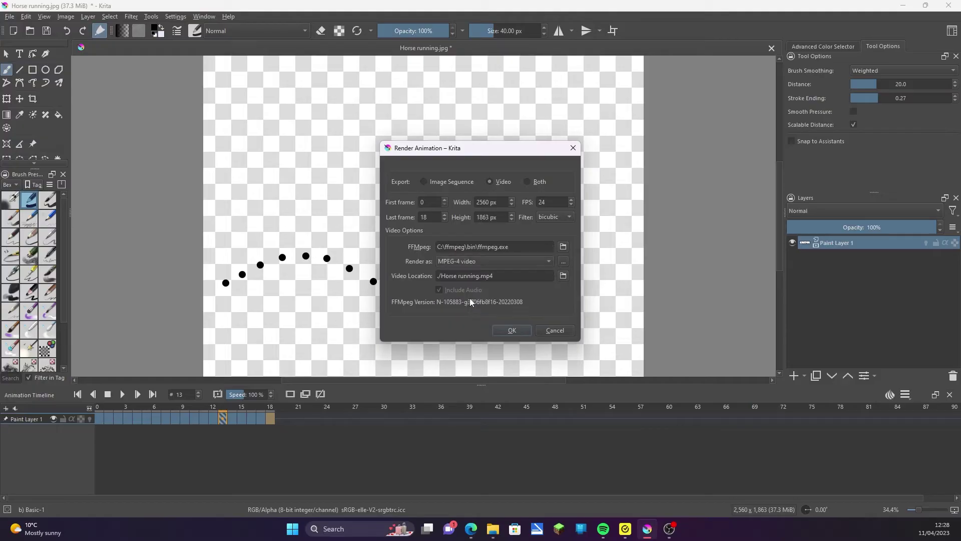
left_click(563, 276)
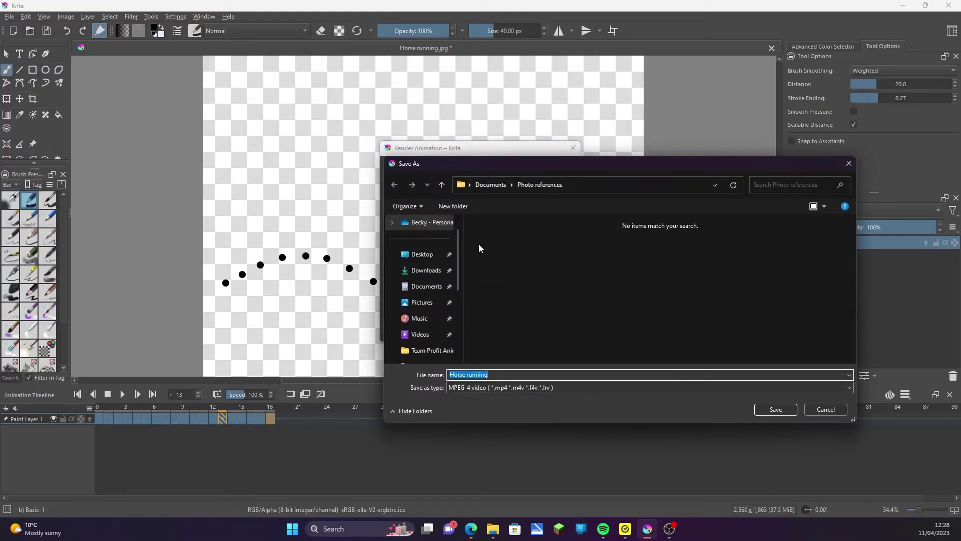
key("Escape")
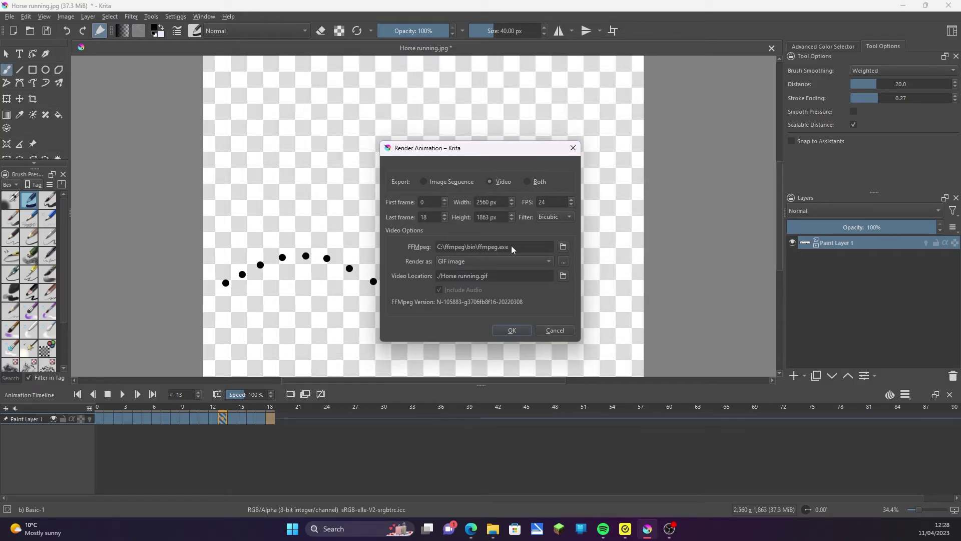
key("Up")
Step: Bring the ffmpeg.org download page forward in Edge and reveal its Windows EXE build links
left_click(472, 528)
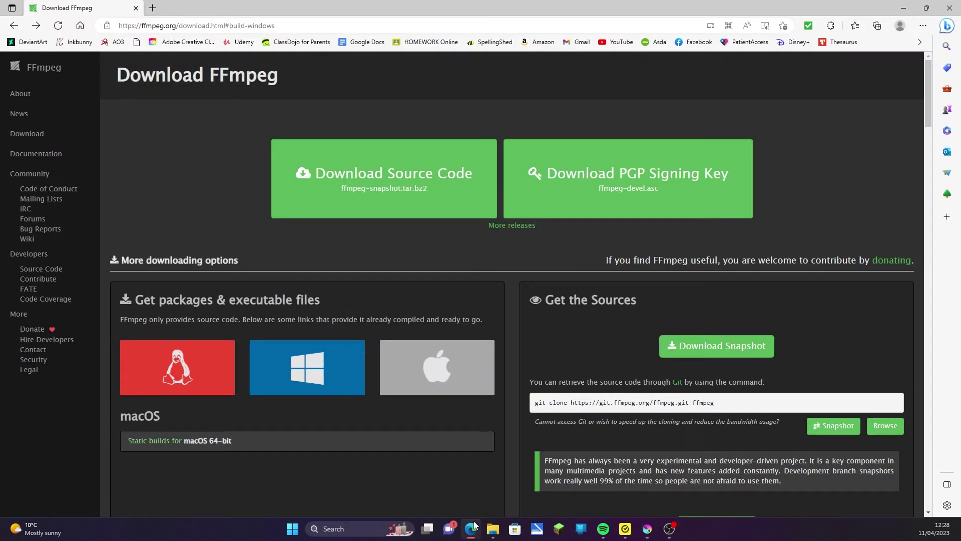
left_click(143, 24)
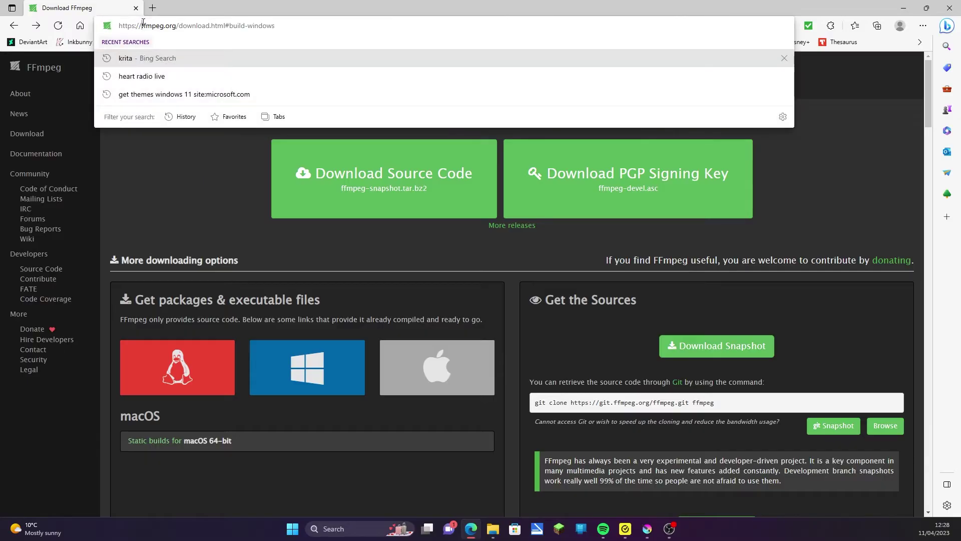
left_click_drag(143, 23, 178, 29)
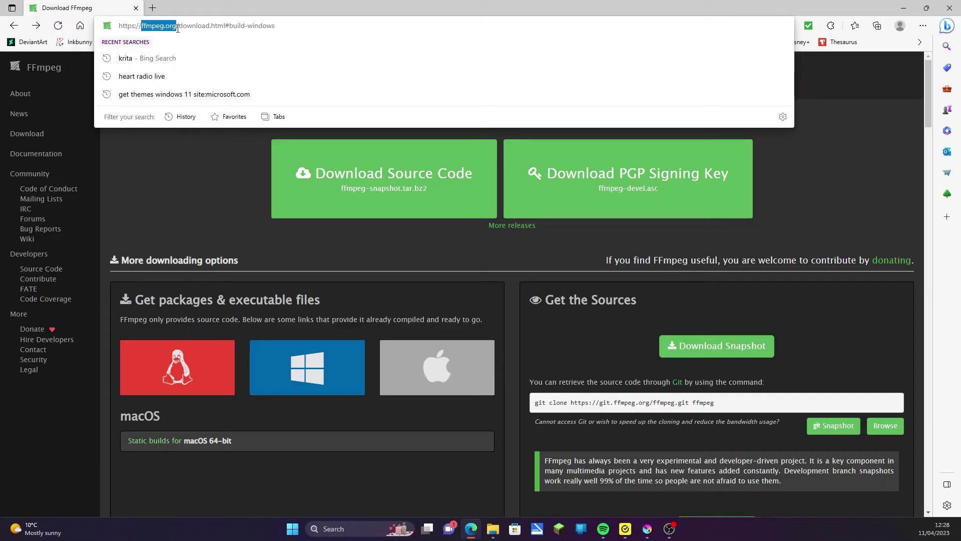
left_click(215, 158)
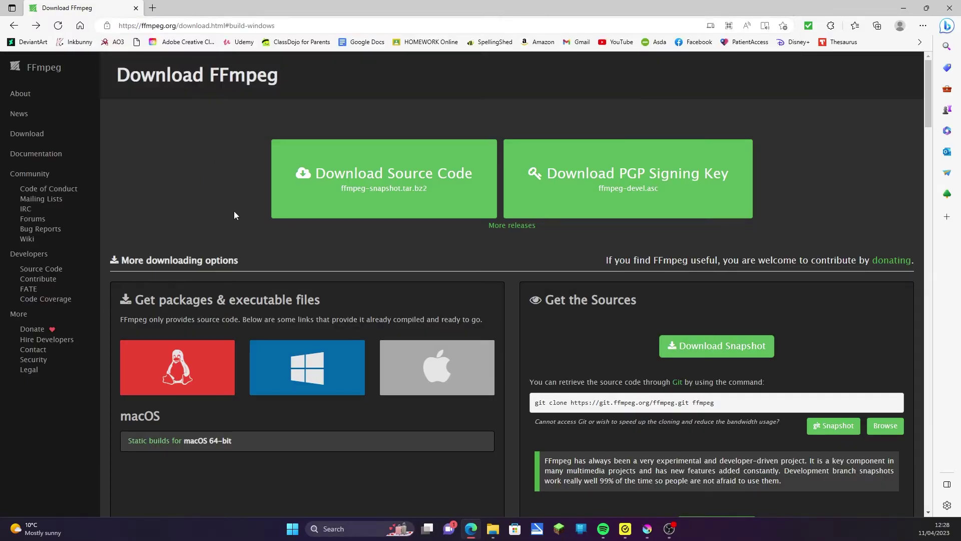
mouse_move(279, 391)
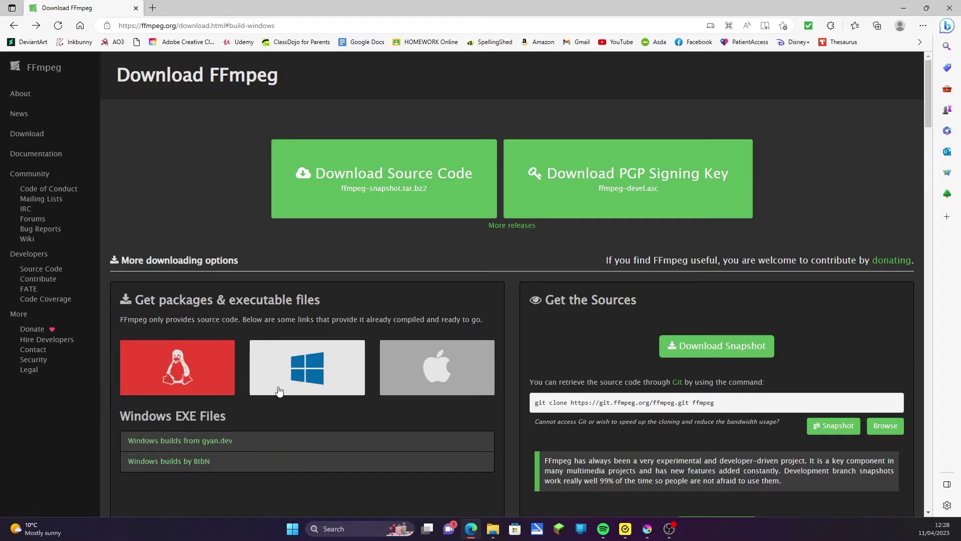
mouse_move(393, 388)
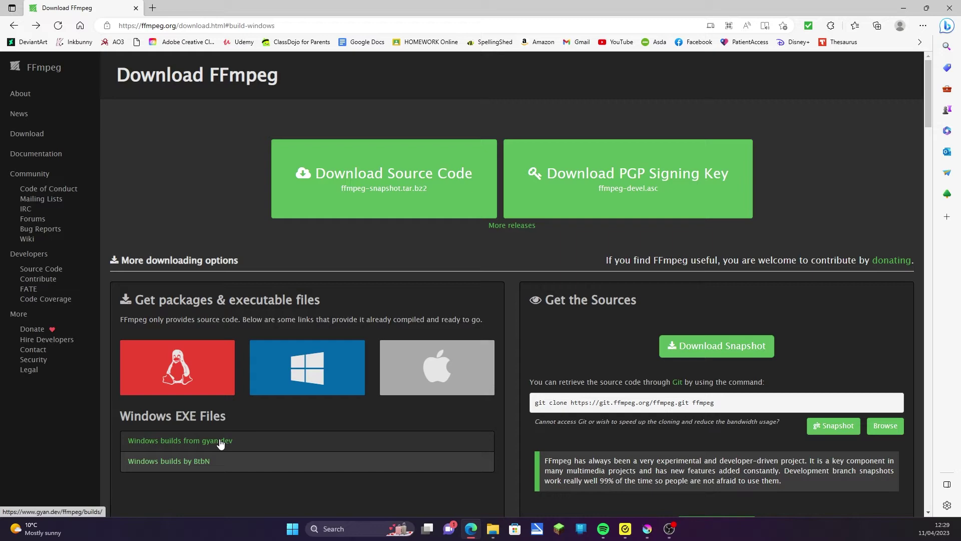
Step: On the gyan.dev Windows builds page, download ffmpeg-release-essentials.zip from the release builds
left_click(220, 443)
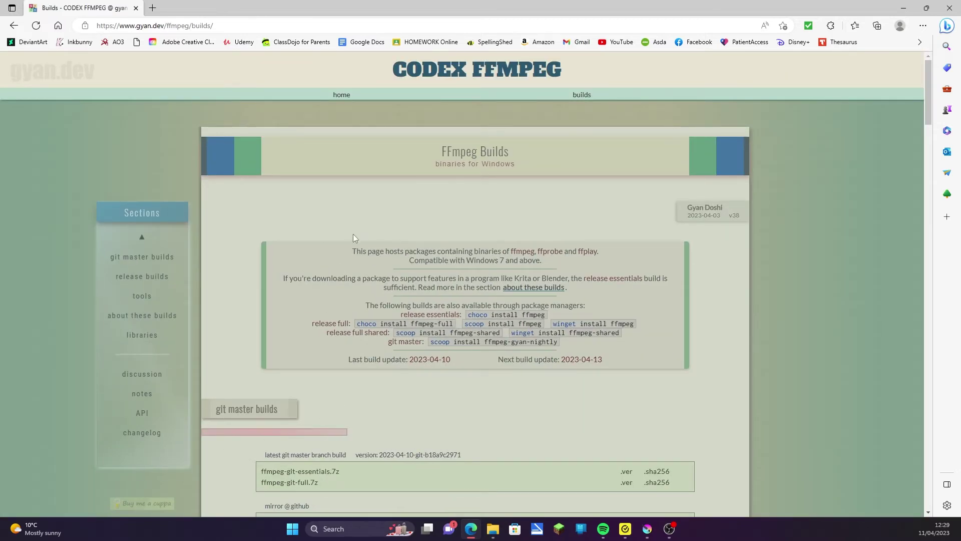
scroll(353, 233, "down", 8)
scroll(330, 272, "down", 3)
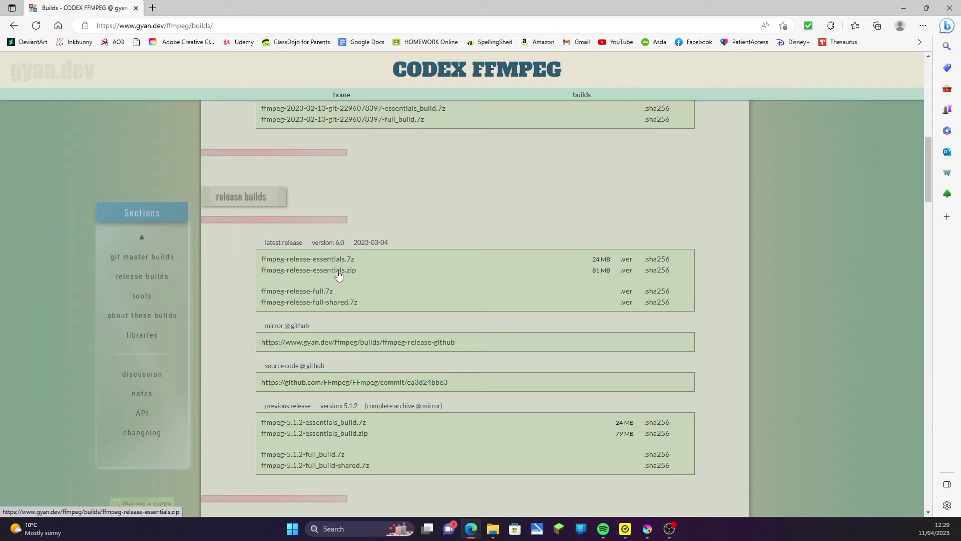
scroll(324, 274, "up", 12)
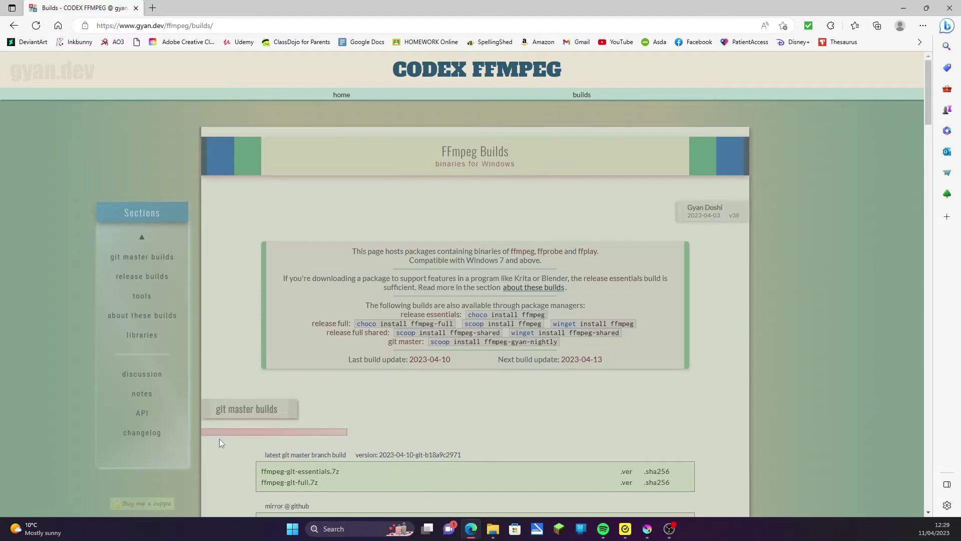
scroll(338, 257, "down", 12)
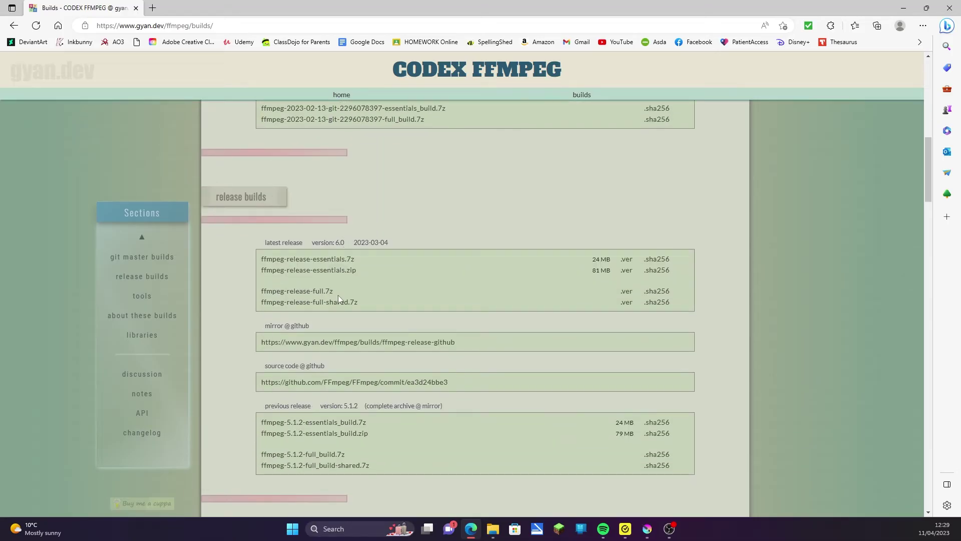
left_click(322, 271)
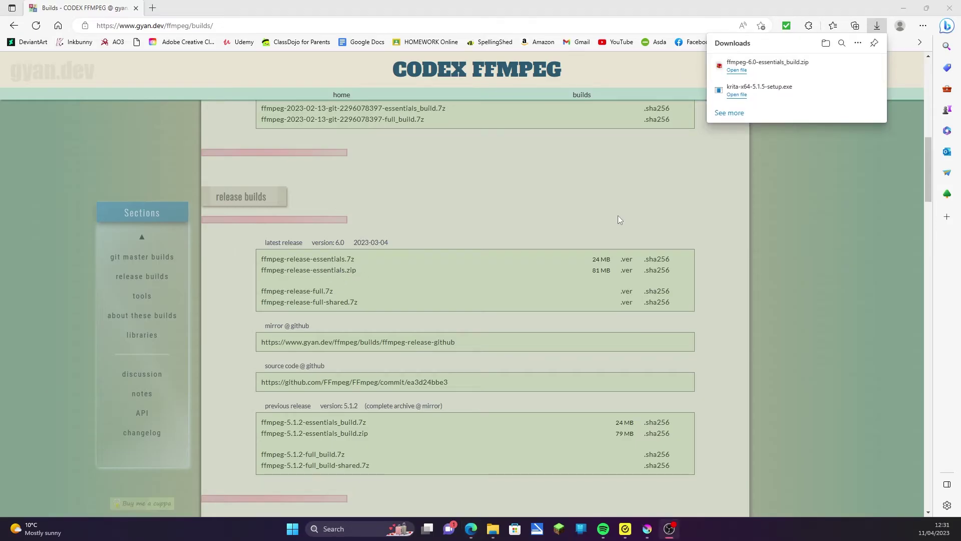
Step: Open ffmpeg-6.0-essentials_build.zip from Downloads in BreeZip, close the Premium offer, and move the window left
left_click(826, 43)
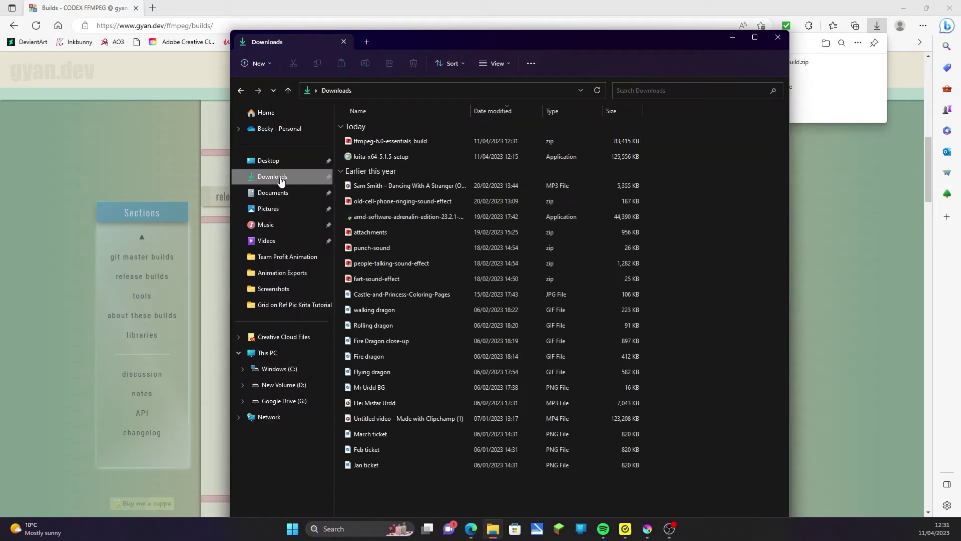
left_click(420, 141)
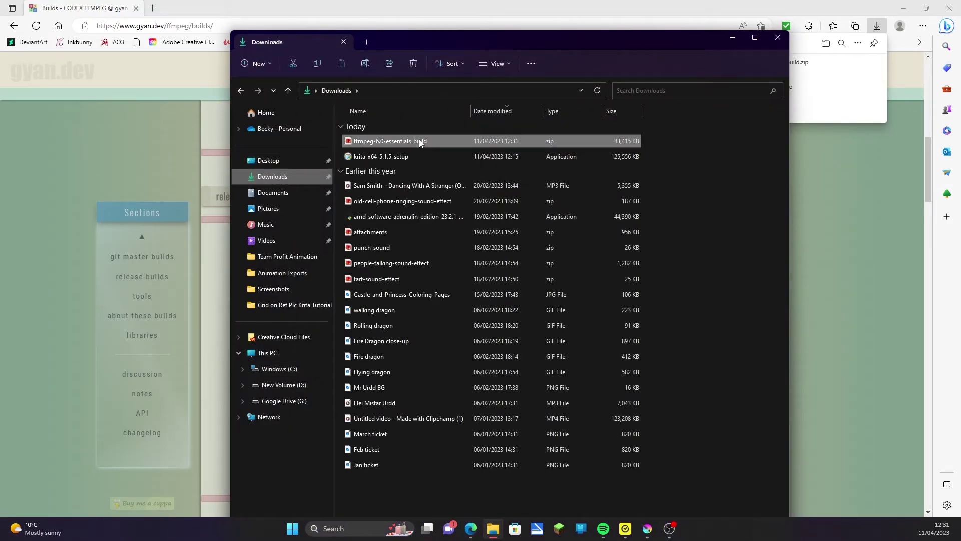
double_click(419, 140)
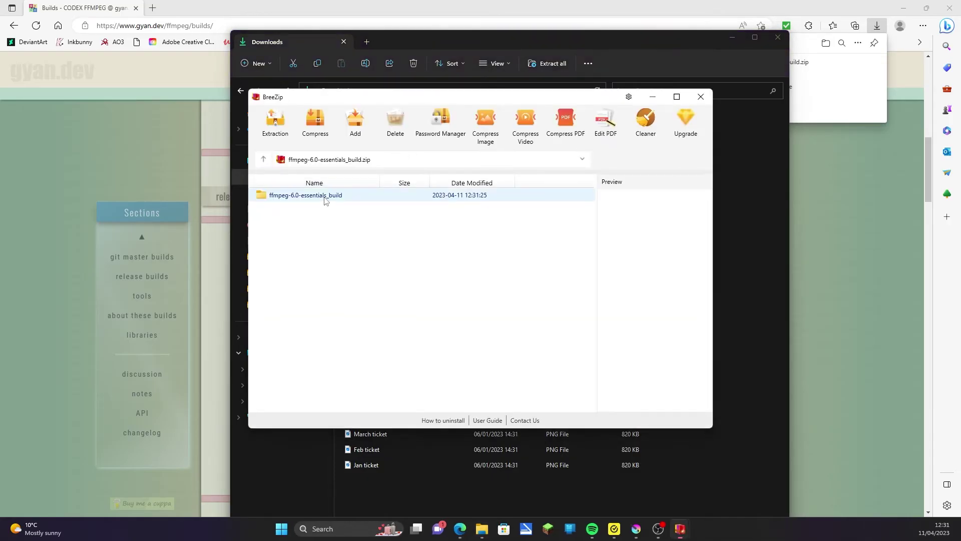
left_click(655, 146)
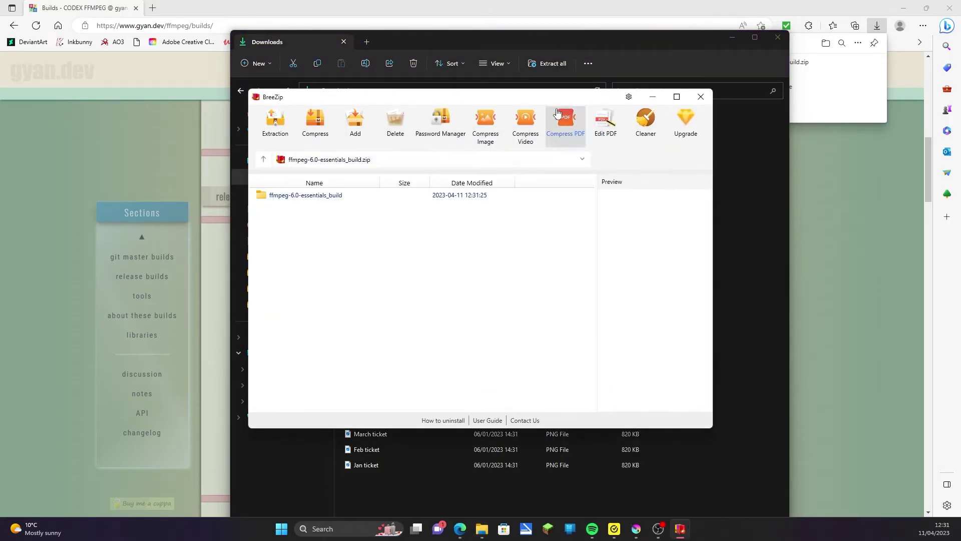
left_click_drag(545, 102, 324, 113)
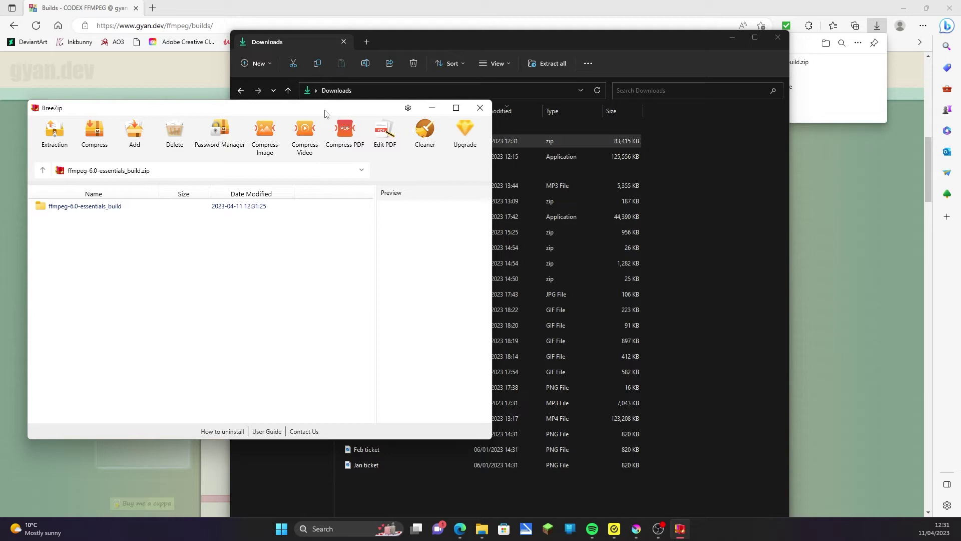
Step: Open the archive's ffmpeg-6.0-essentials_build folder and the C:\ffmpeg folder side by side to compare contents
double_click(107, 212)
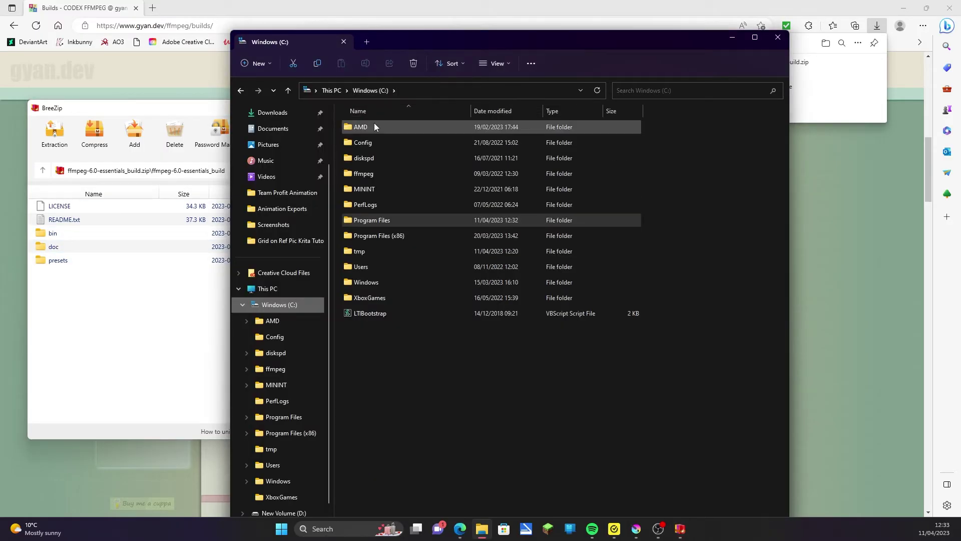
left_click(355, 176)
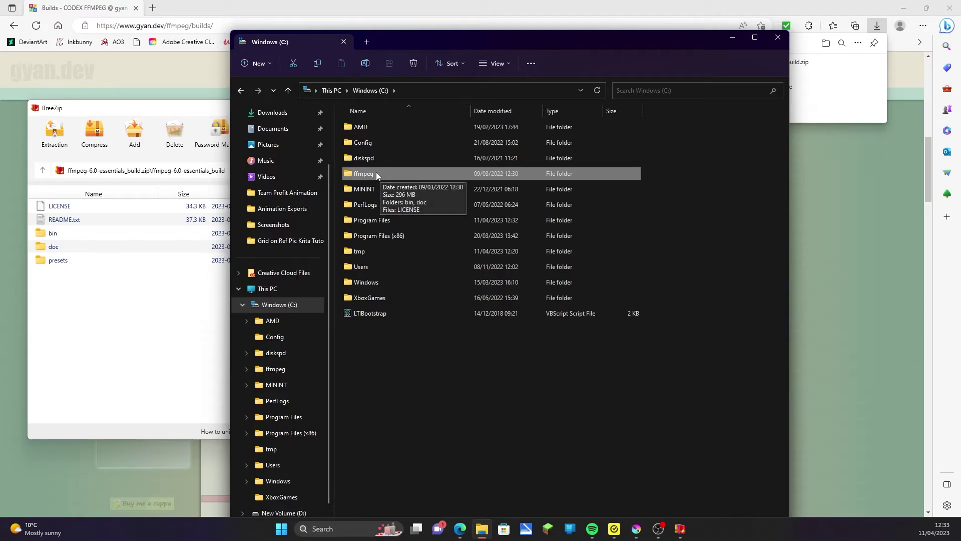
double_click(372, 175)
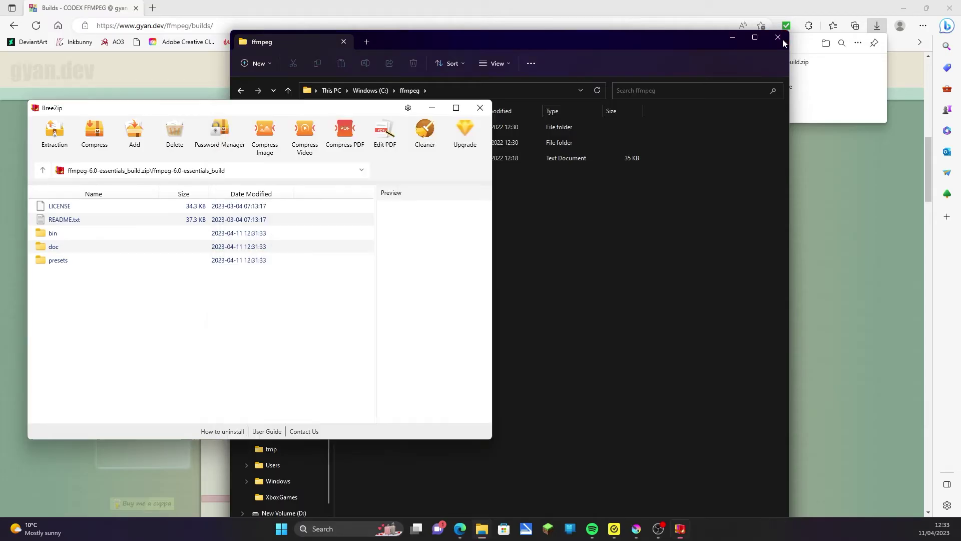
Step: Close BreeZip and Explorer, set Krita's FFmpeg path to C:\ffmpeg\bin\ffmpeg.exe, and accept the render settings
left_click(780, 38)
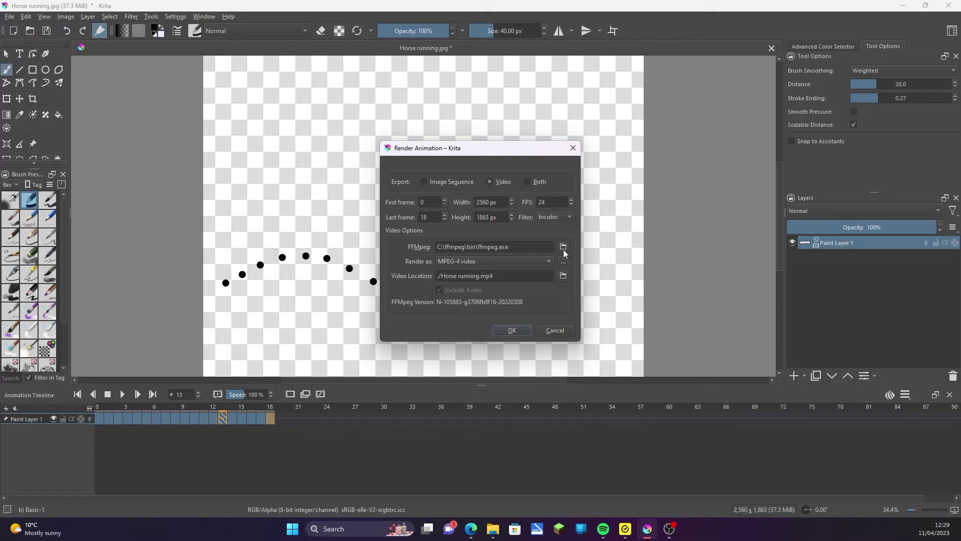
left_click(563, 247)
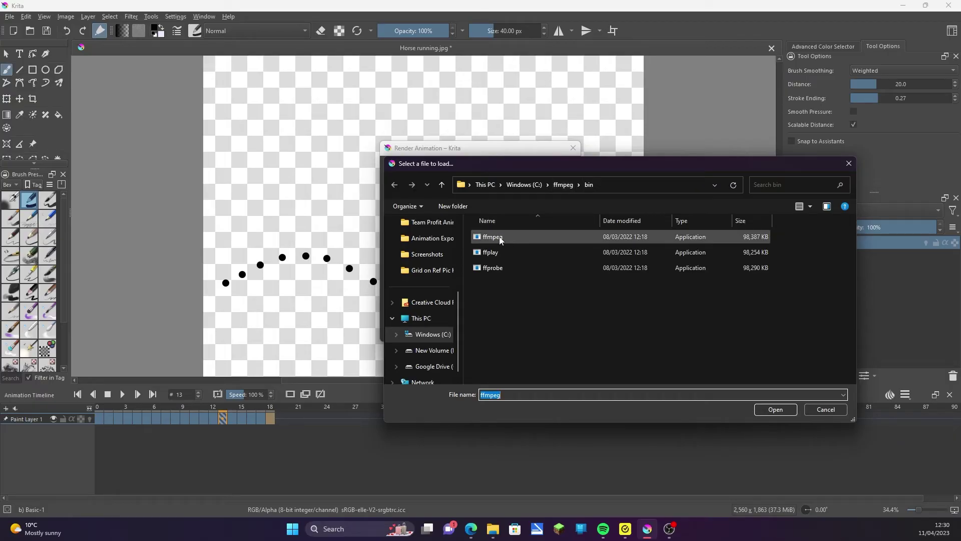
left_click(776, 410)
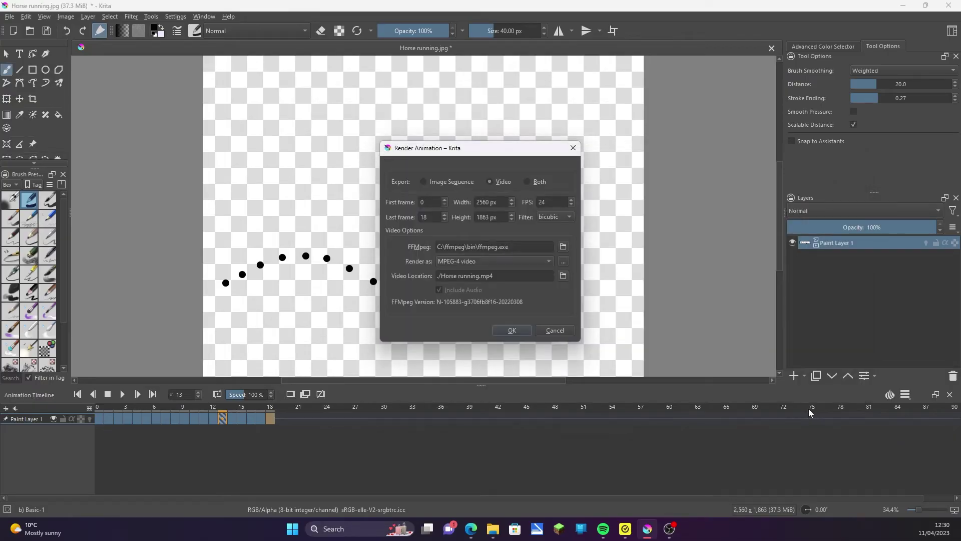
left_click(512, 330)
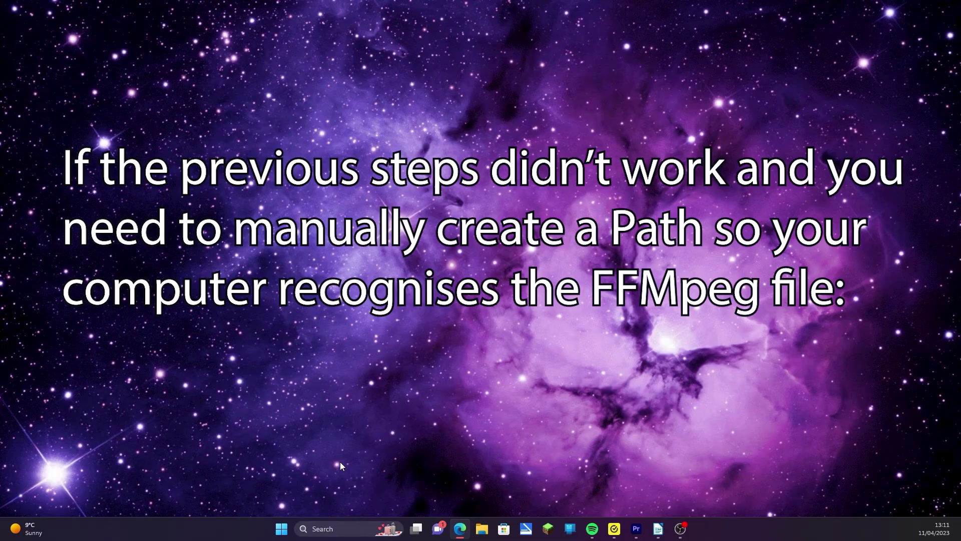
Step: Open the Environment Variables window through a 'system variables' search
left_click(345, 529)
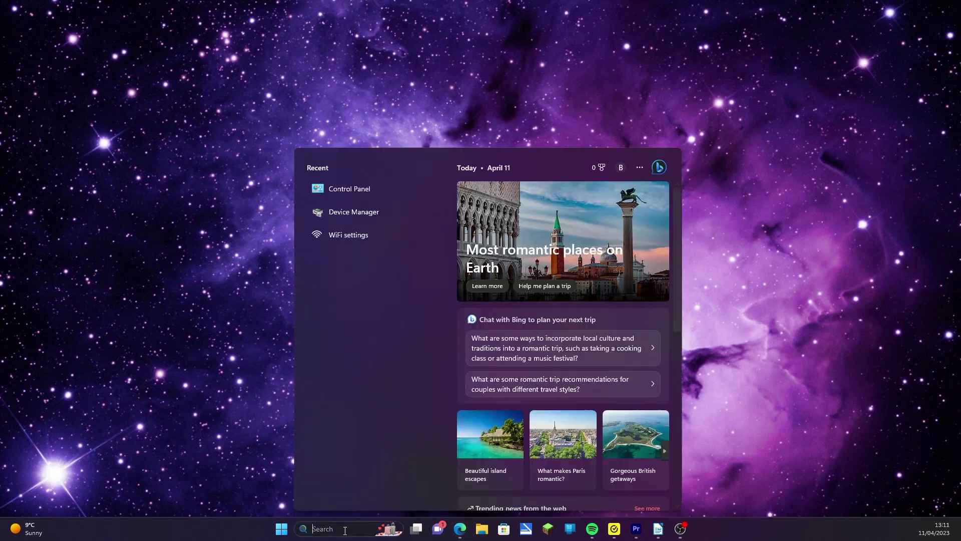
type("system variables")
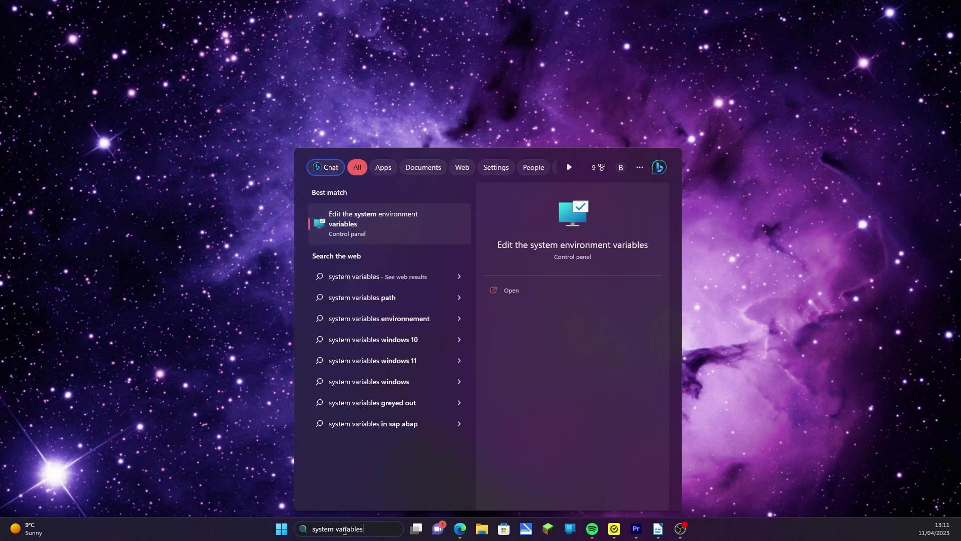
left_click(568, 244)
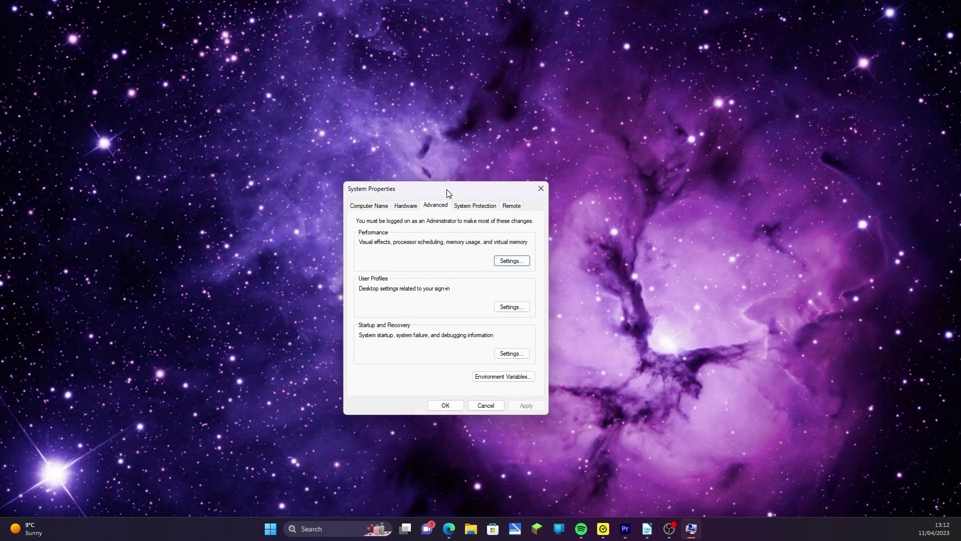
left_click(502, 377)
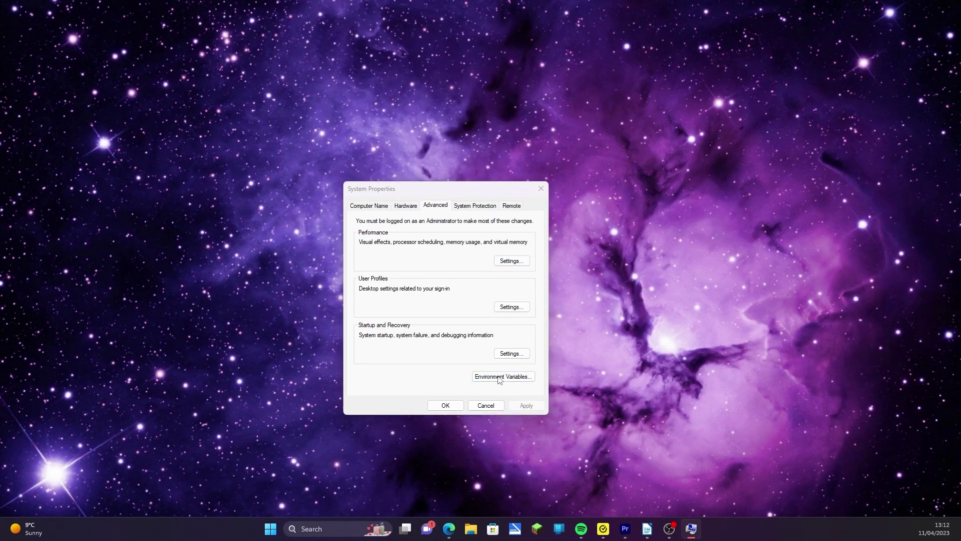
Step: Add C:\ffmpeg\bin as a new entry in the user Path variable
left_click(357, 188)
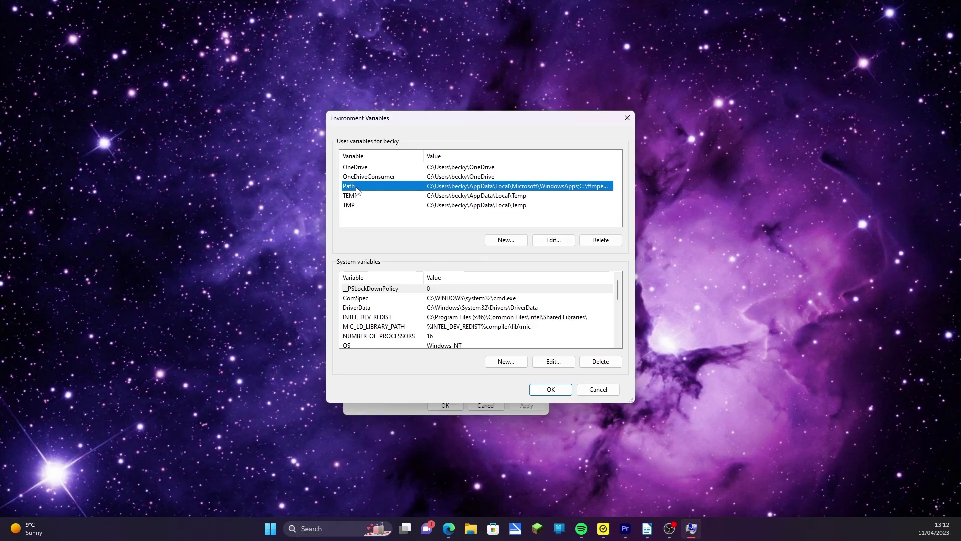
left_click(553, 241)
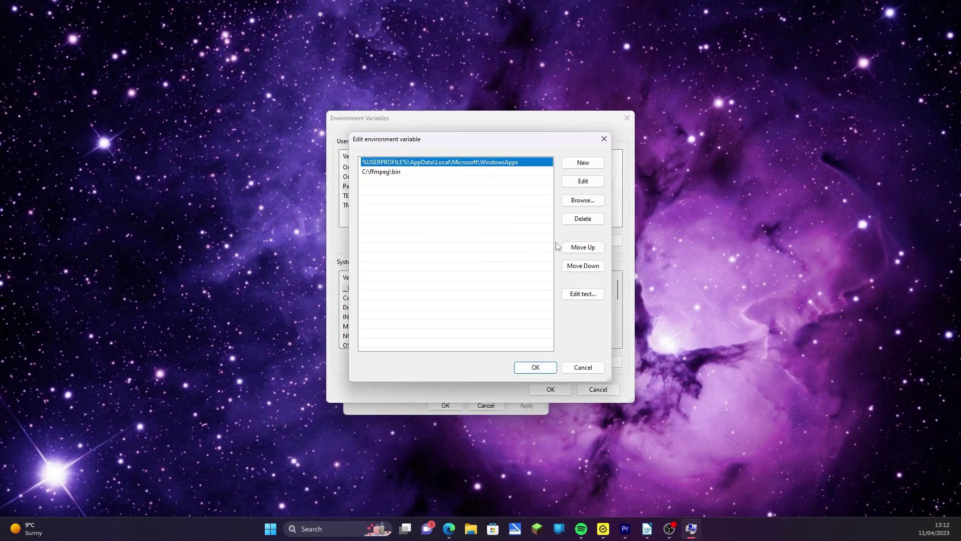
left_click(583, 163)
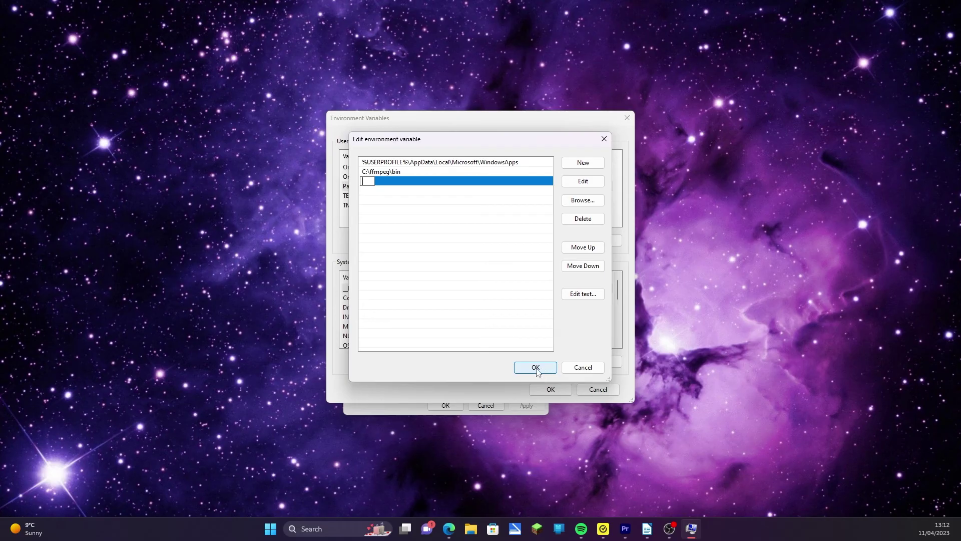
left_click(578, 368)
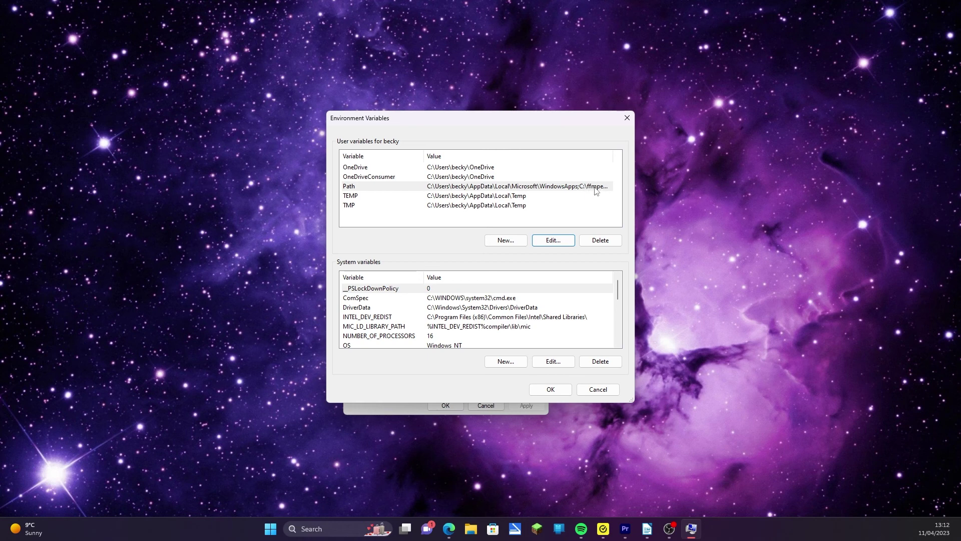
Step: Launch Command Prompt as administrator from a Windows search
left_click(338, 524)
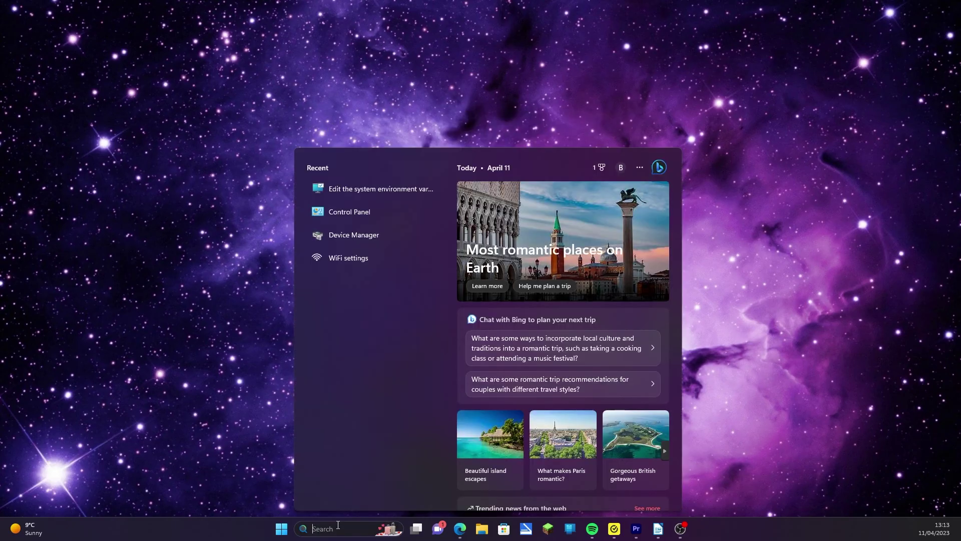
type("md")
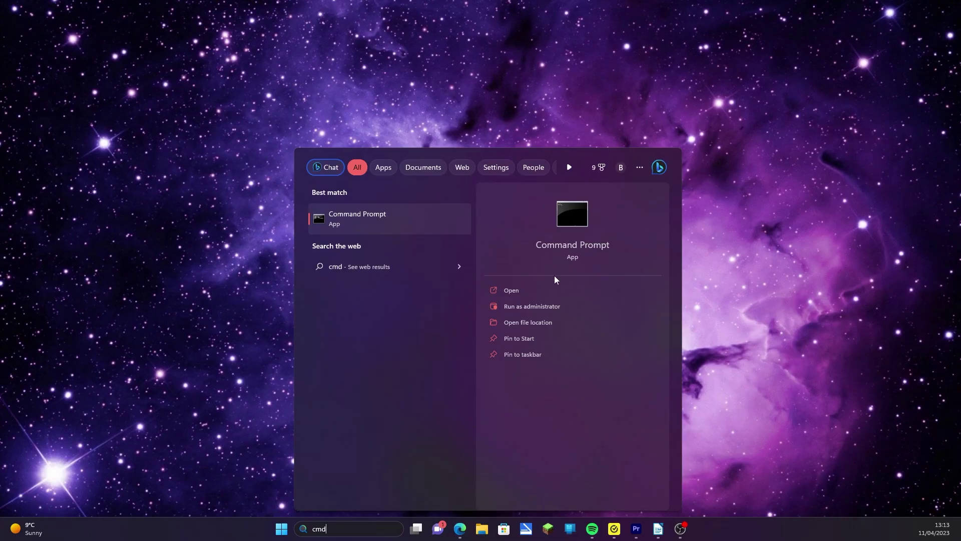
left_click(537, 306)
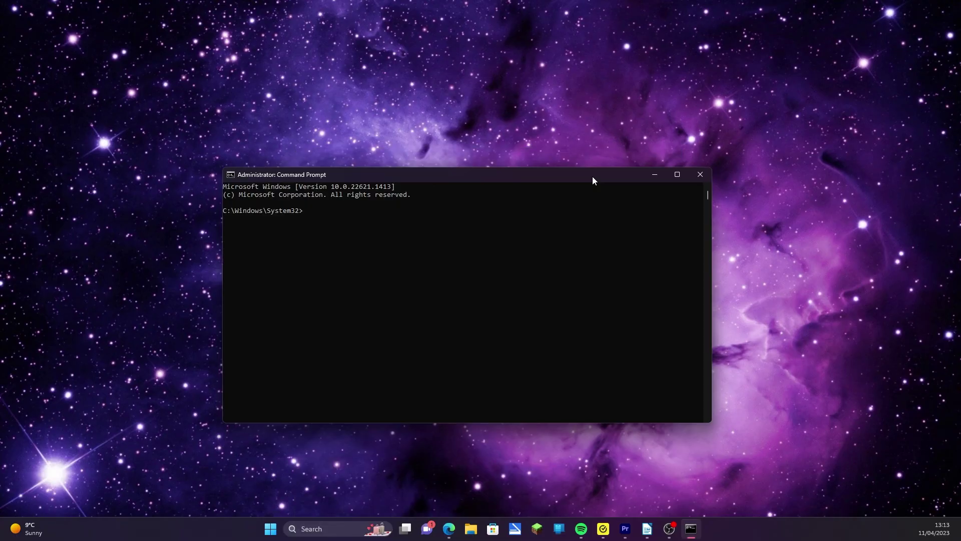
type("ffmpeg")
key("Return")
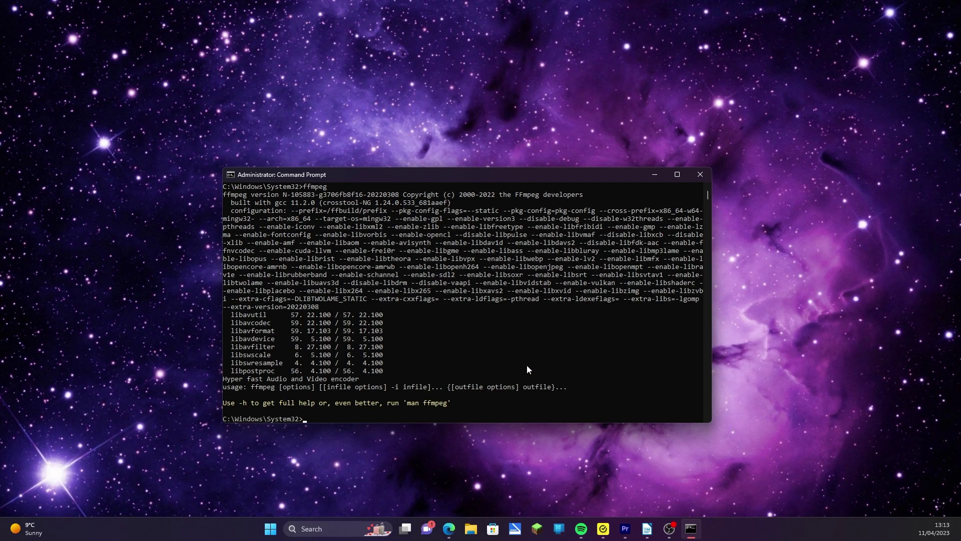
left_click_drag(229, 198, 403, 196)
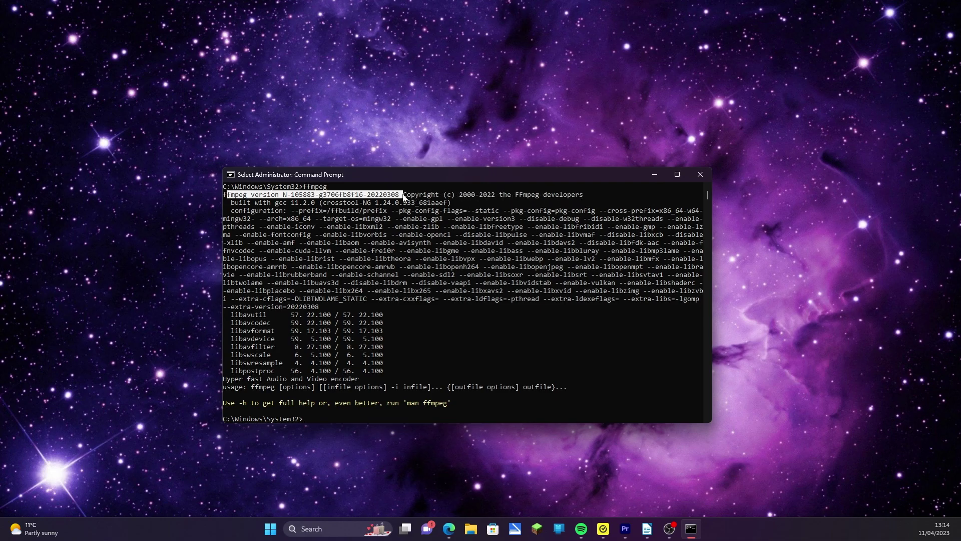